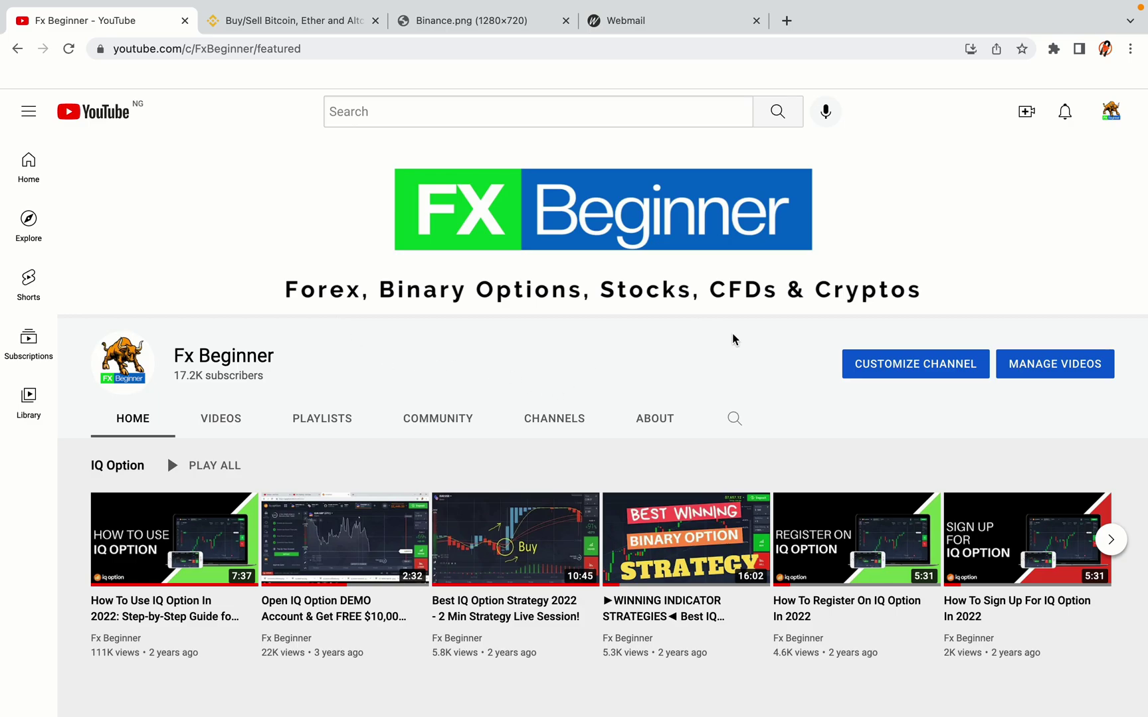
Step: Switch from the Fx Beginner YouTube channel to the Binance homepage tab
click(286, 20)
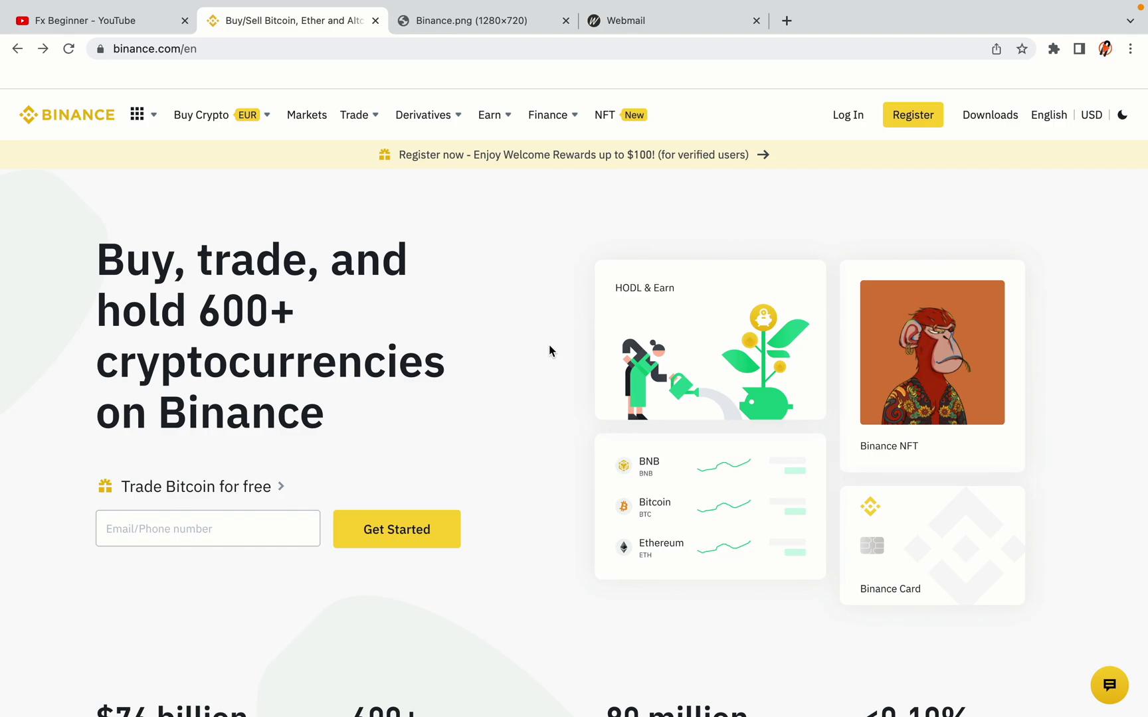
scroll(556, 400, down, 2)
scroll(557, 400, down, 1)
scroll(556, 400, down, 1)
scroll(557, 400, down, 1)
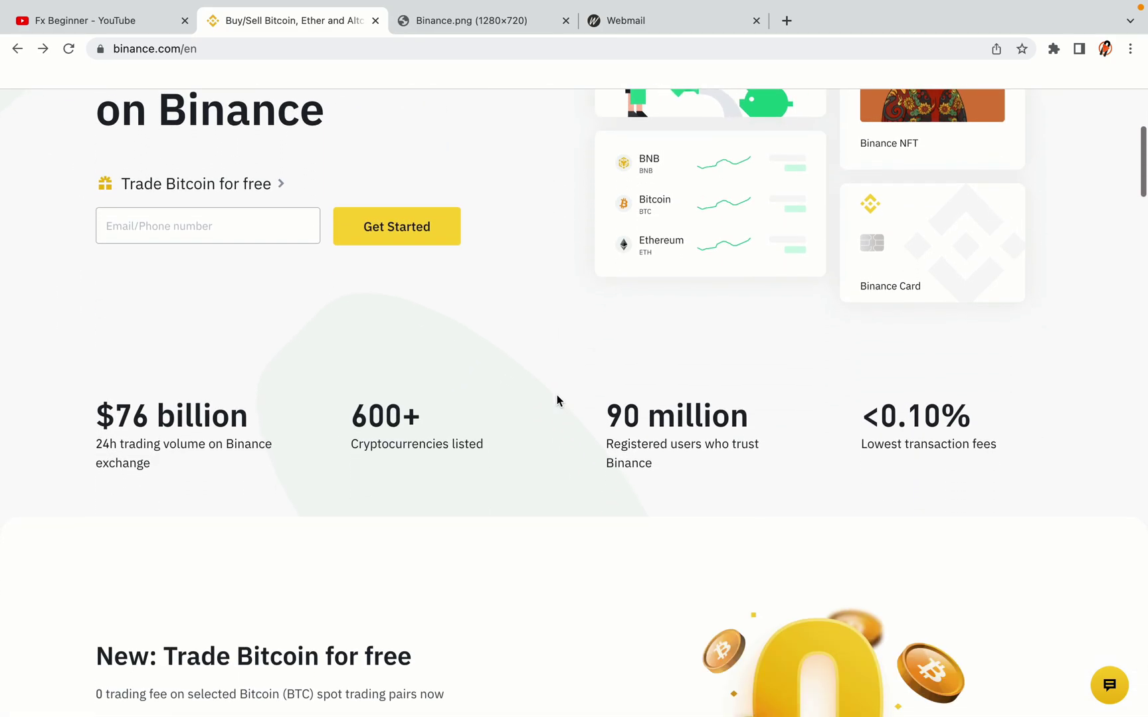
scroll(557, 397, down, 4)
scroll(557, 397, down, 1)
scroll(556, 397, down, 1)
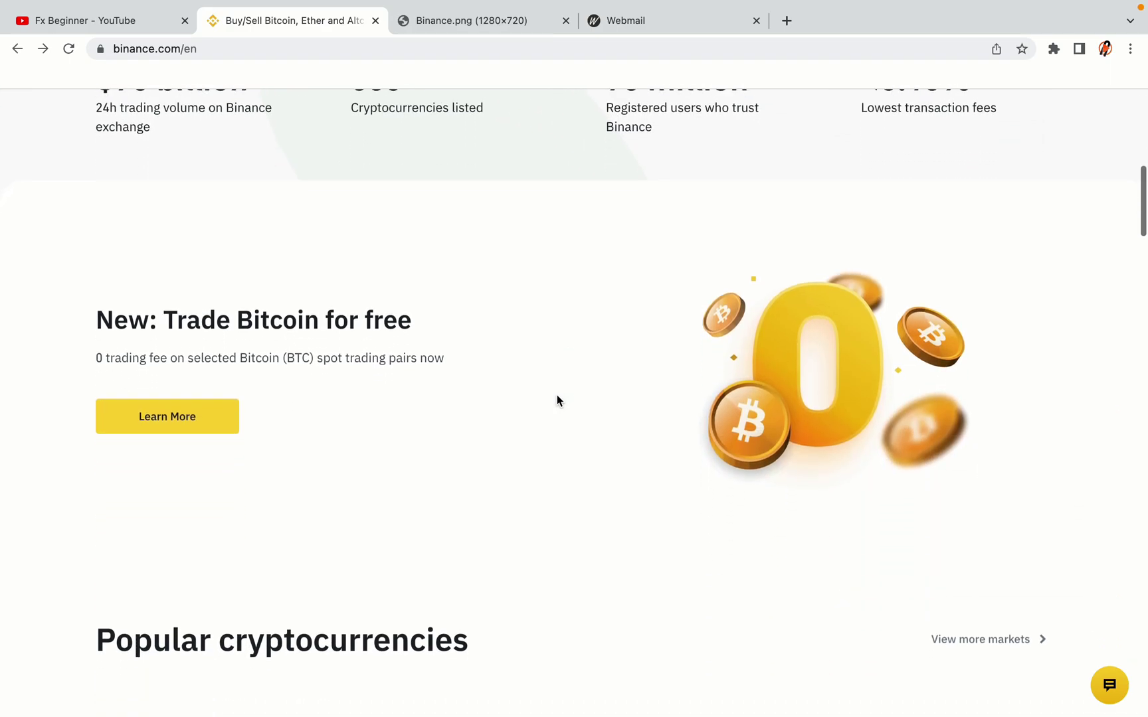
scroll(557, 399, up, 2)
scroll(556, 399, up, 1)
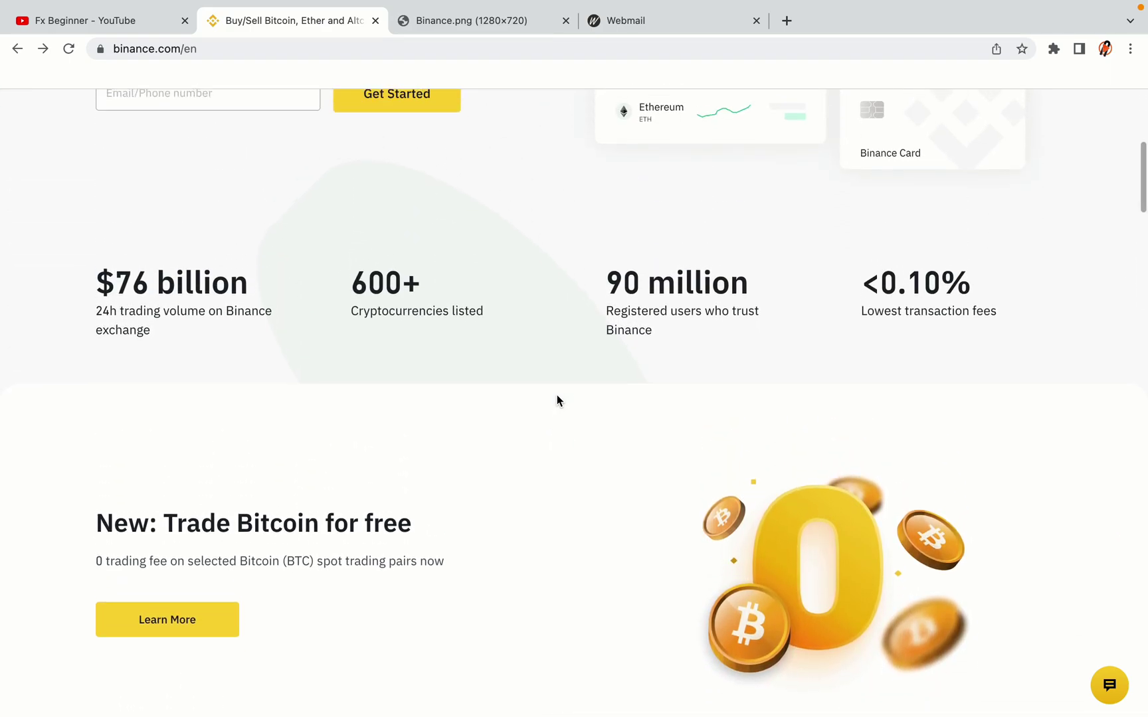
scroll(556, 400, down, 7)
scroll(556, 400, down, 1)
scroll(556, 400, down, 2)
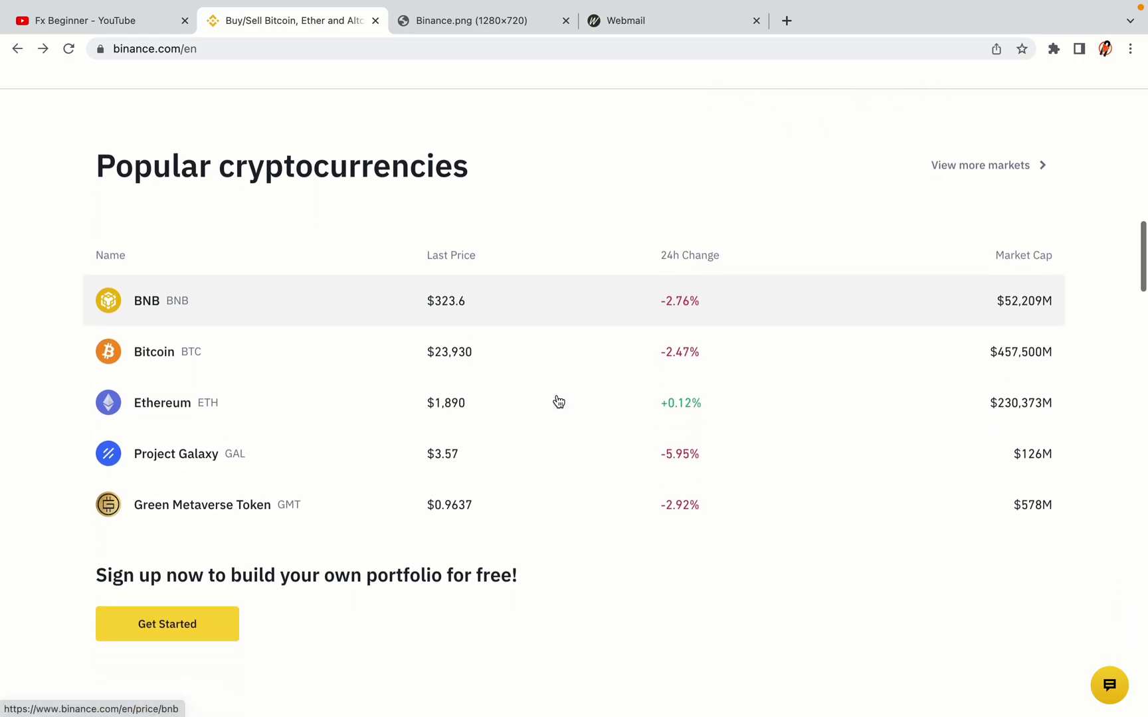
scroll(558, 401, down, 3)
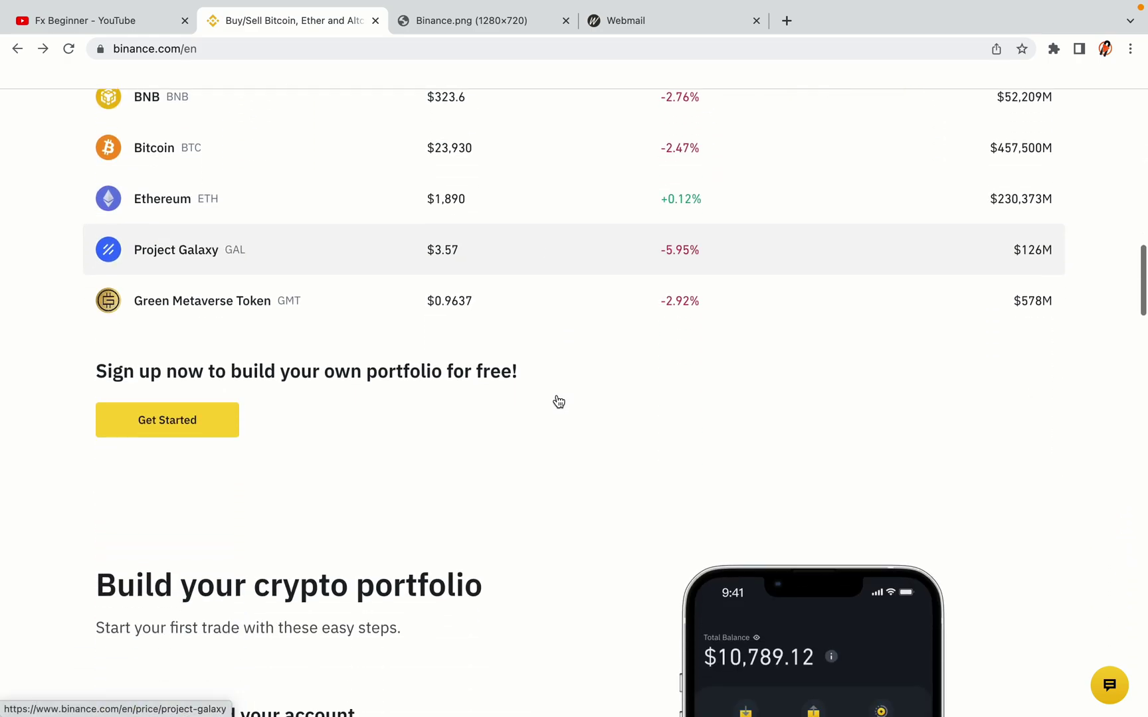
scroll(558, 402, down, 3)
scroll(557, 400, down, 3)
scroll(556, 400, down, 1)
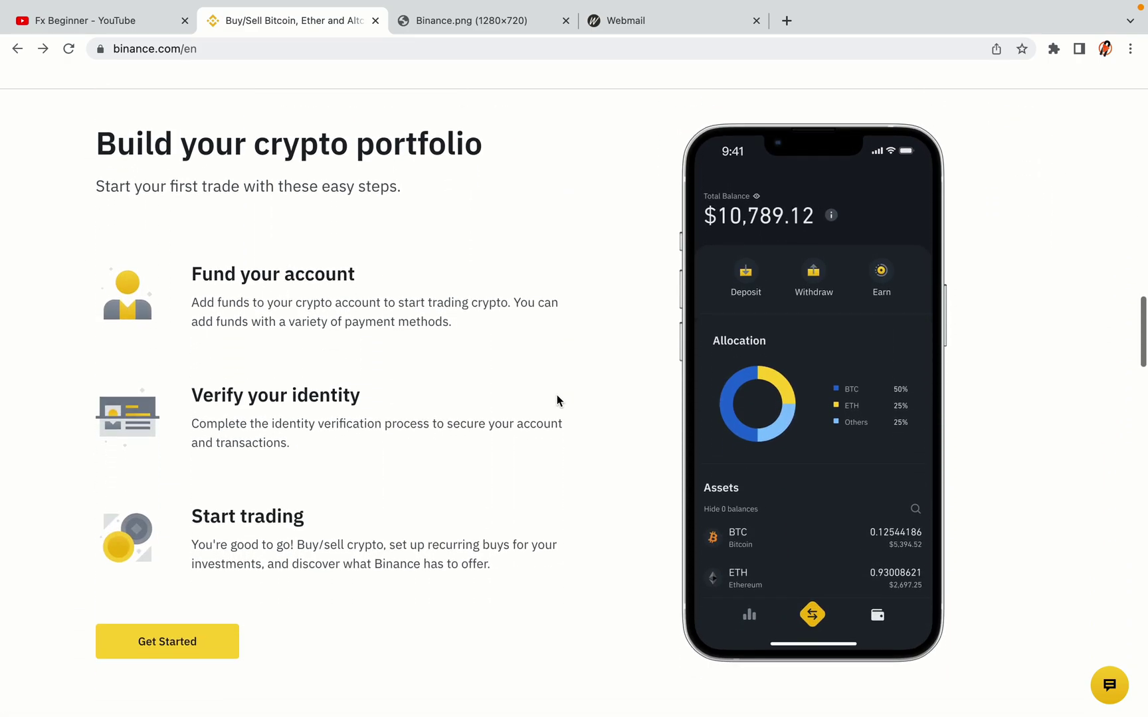
scroll(556, 399, down, 6)
scroll(556, 400, down, 3)
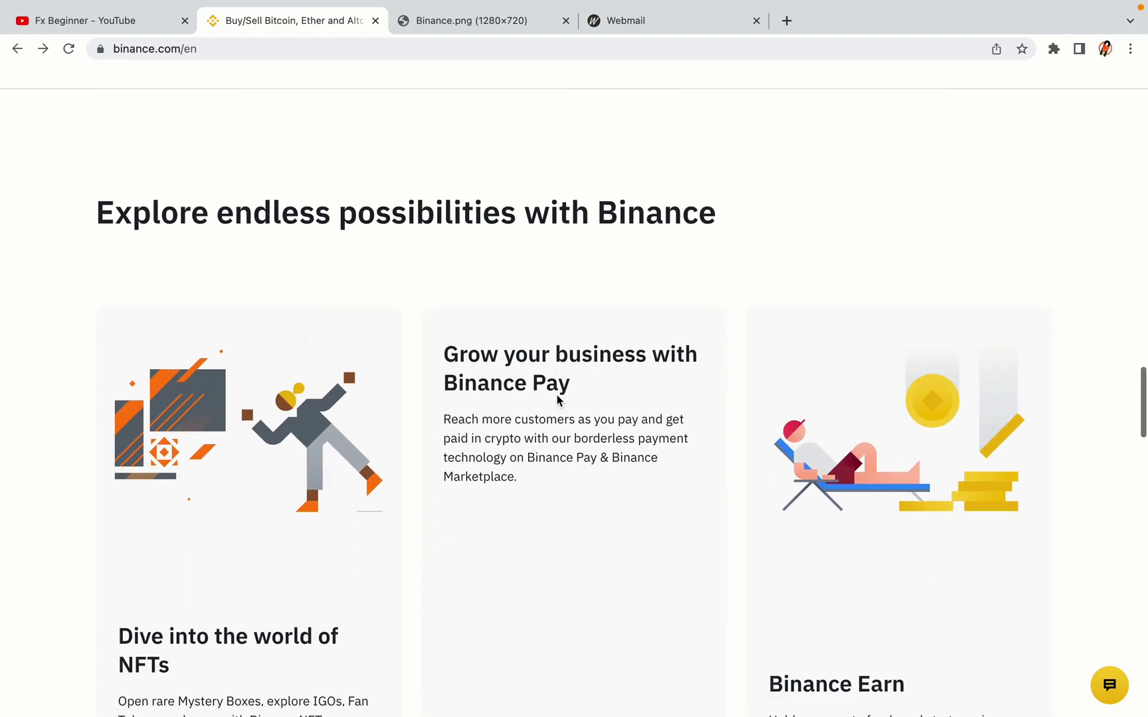
scroll(557, 399, down, 1)
scroll(557, 397, down, 5)
scroll(556, 396, down, 1)
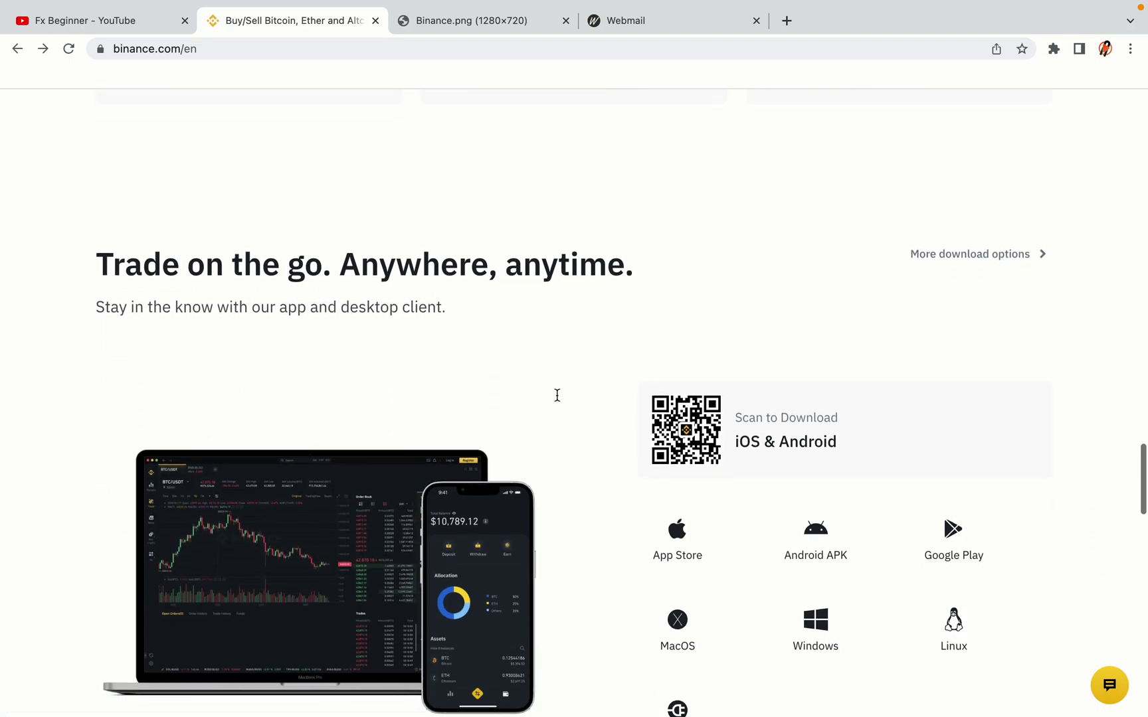
scroll(556, 395, down, 6)
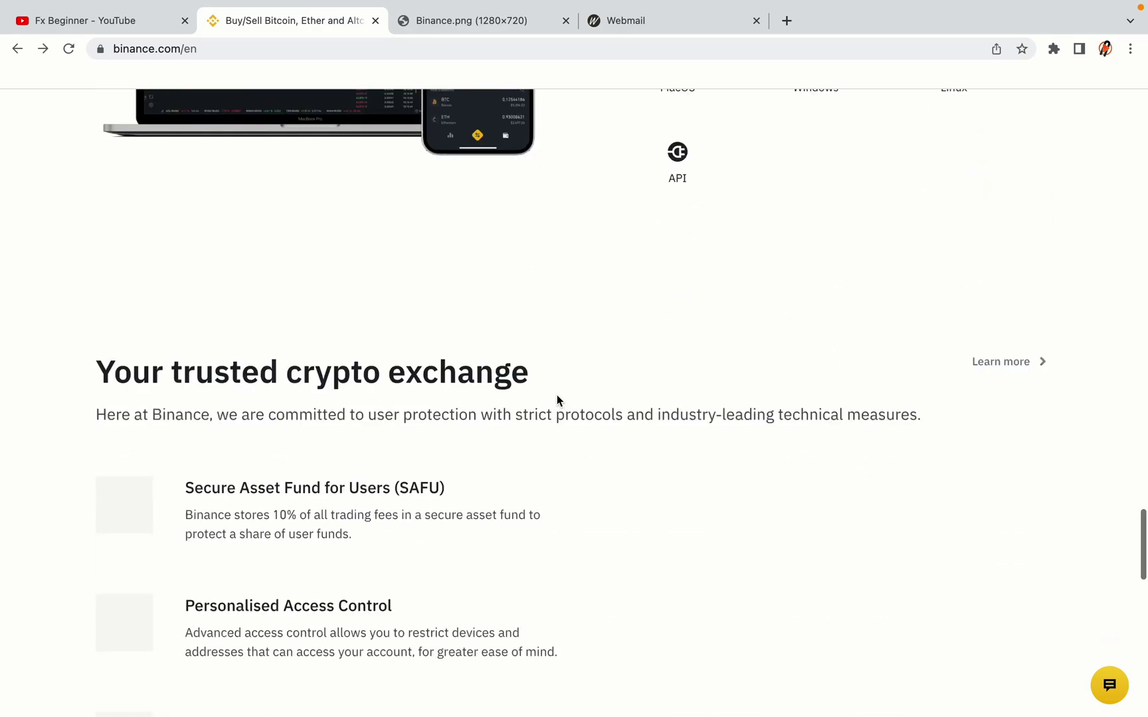
scroll(556, 399, down, 3)
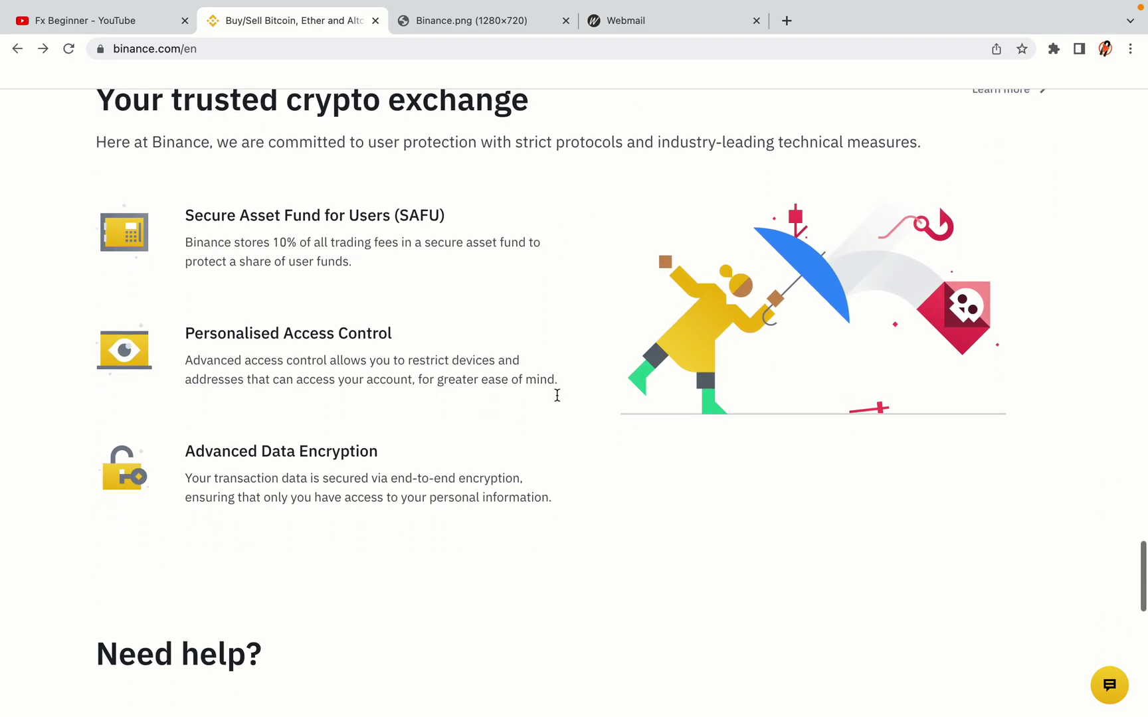
scroll(557, 396, down, 5)
scroll(556, 395, down, 1)
scroll(557, 395, down, 1)
scroll(556, 399, up, 20)
scroll(557, 398, up, 15)
scroll(557, 398, up, 5)
scroll(557, 397, up, 4)
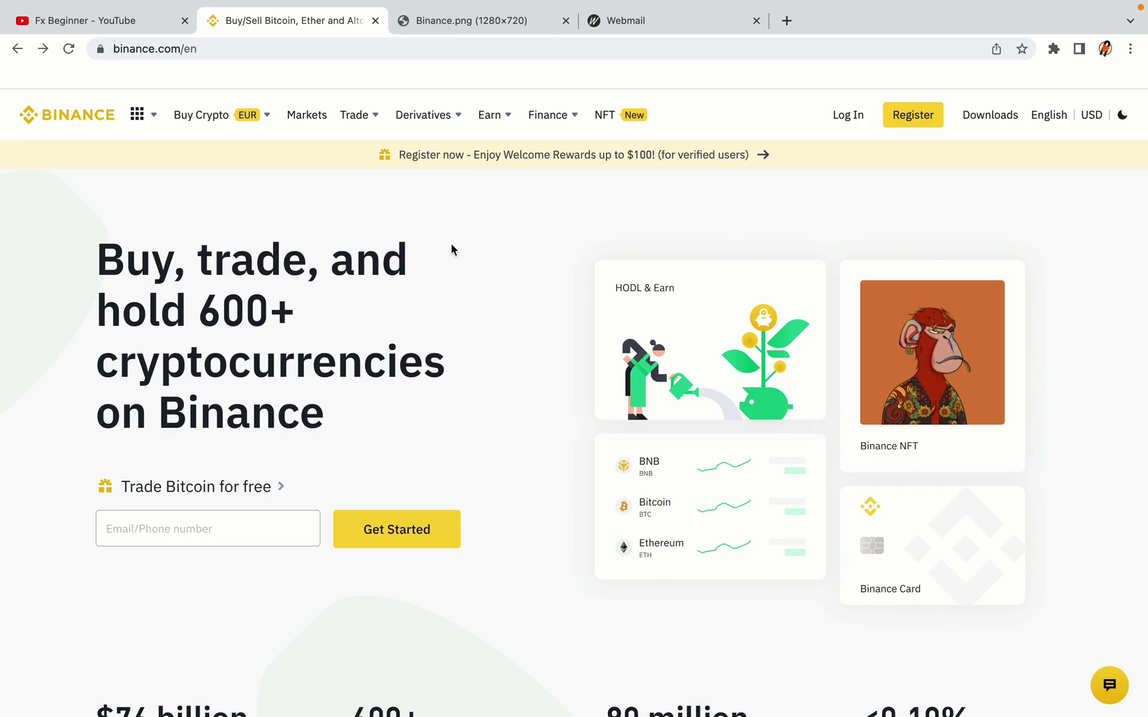
click(480, 17)
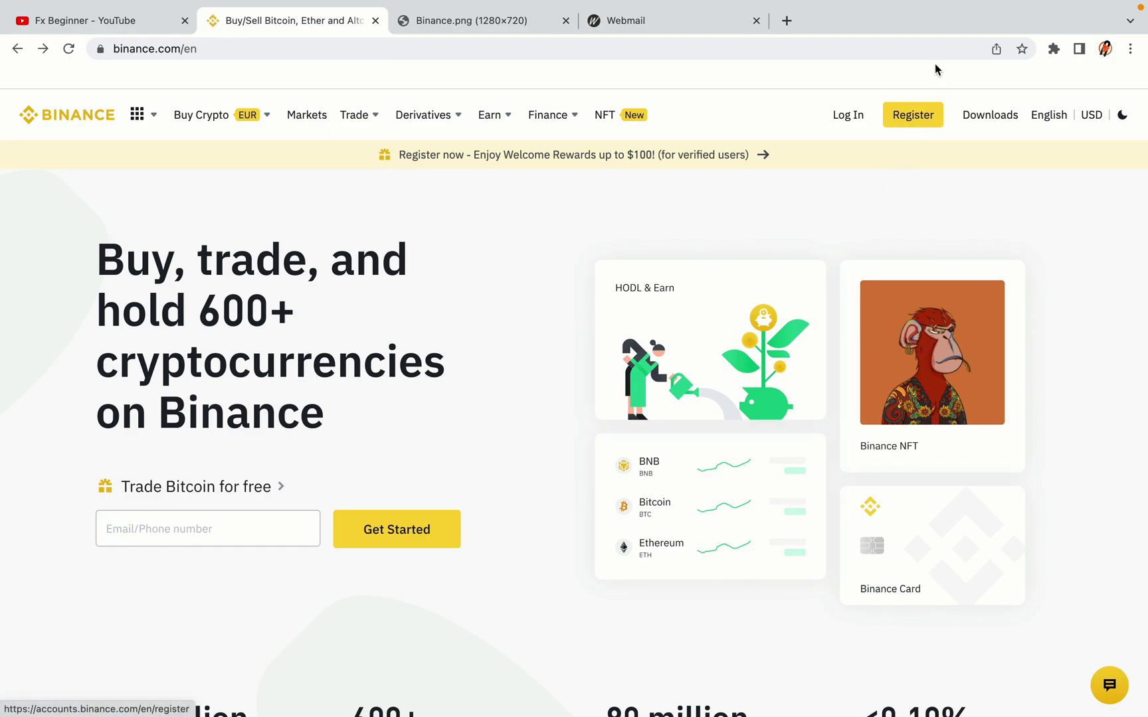
click(922, 125)
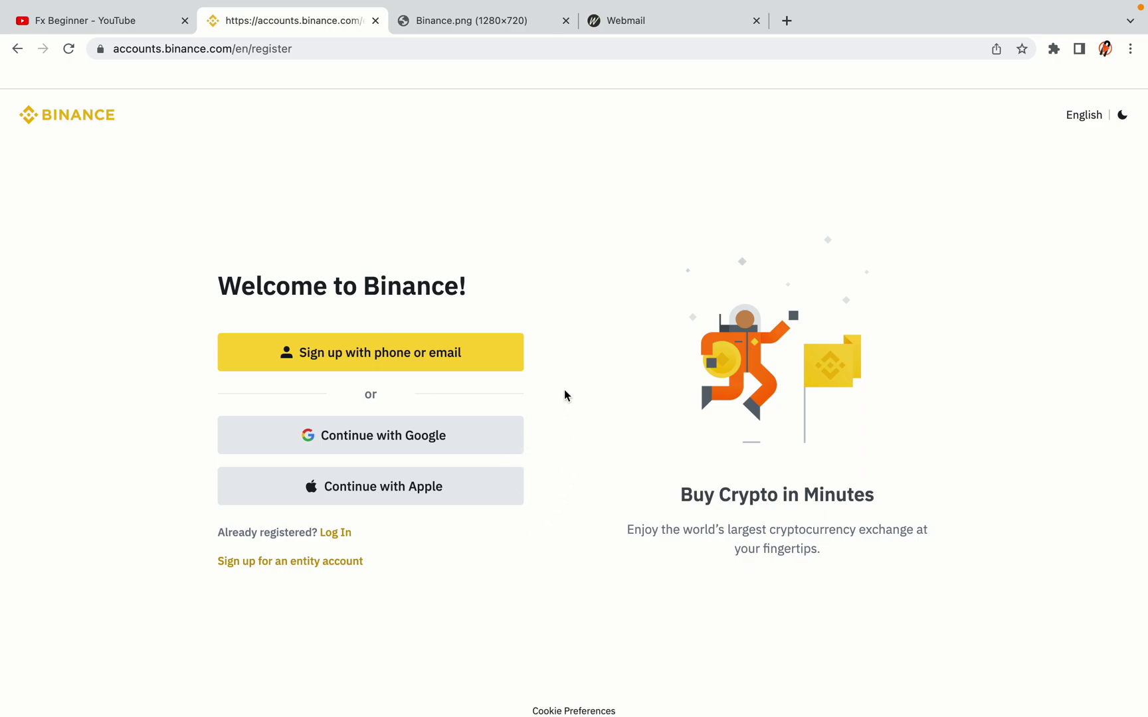
Step: Choose the phone-or-email sign-up option to reach the Create Personal Account form
click(475, 367)
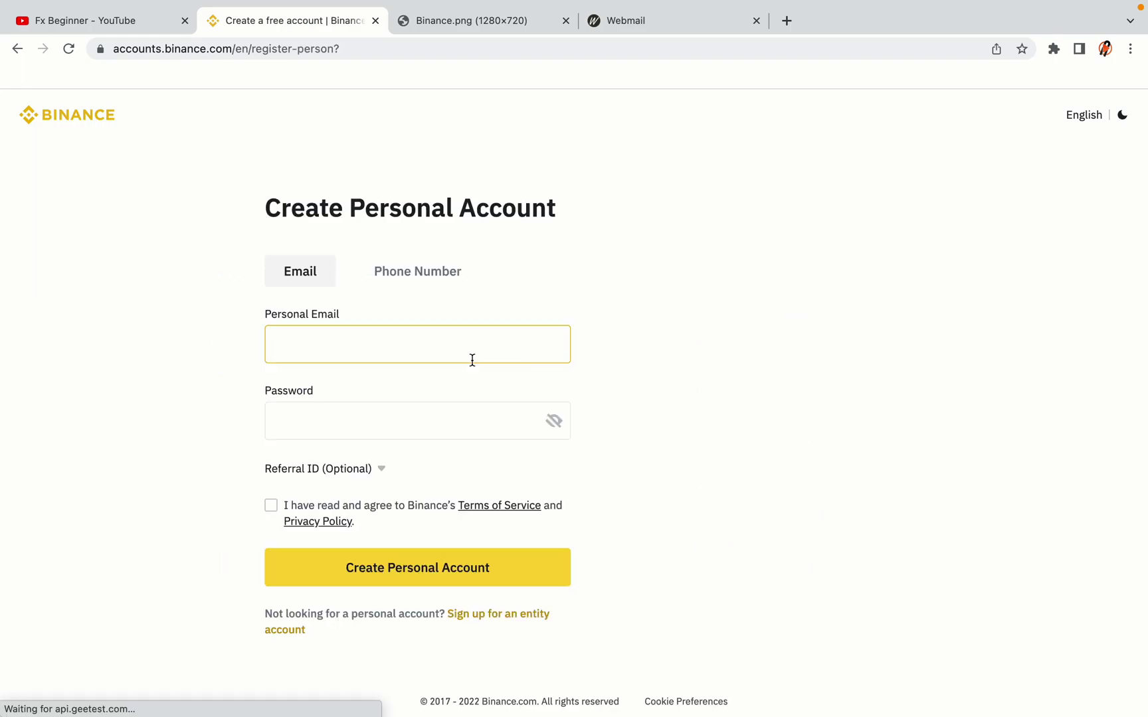
Step: Fill in the email and password, then submit the Create Personal Account form
click(704, 406)
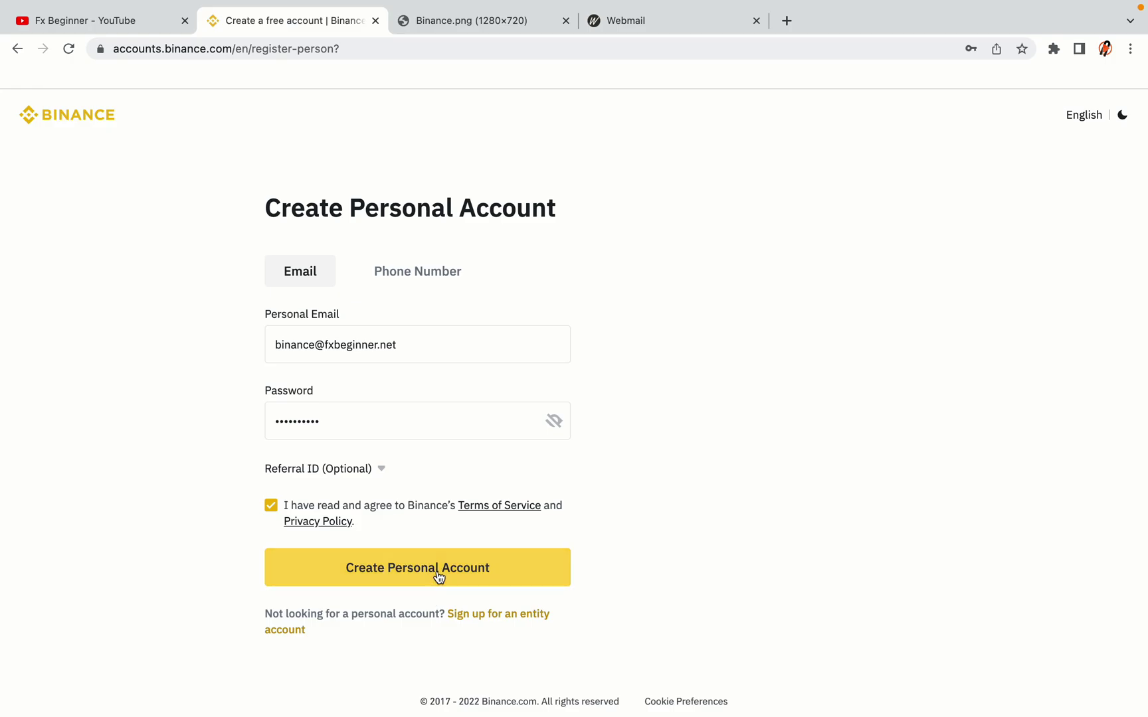
click(437, 576)
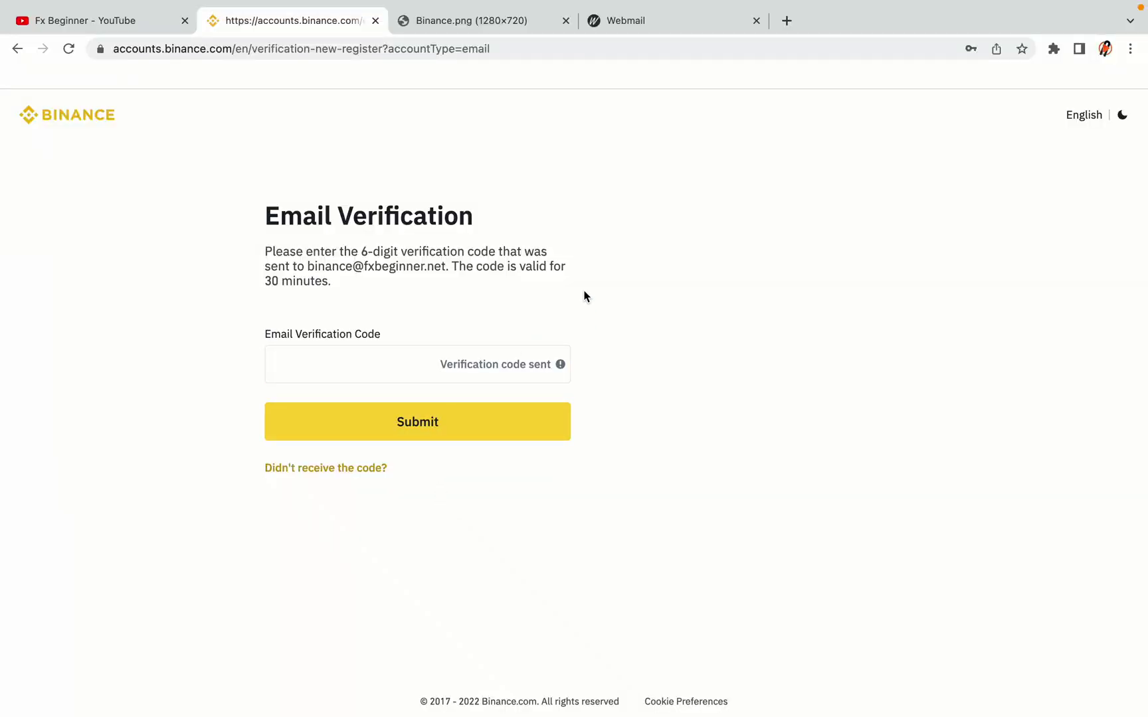
Step: Open the Binance registration email in the Webmail inbox
drag(654, 24, 491, 21)
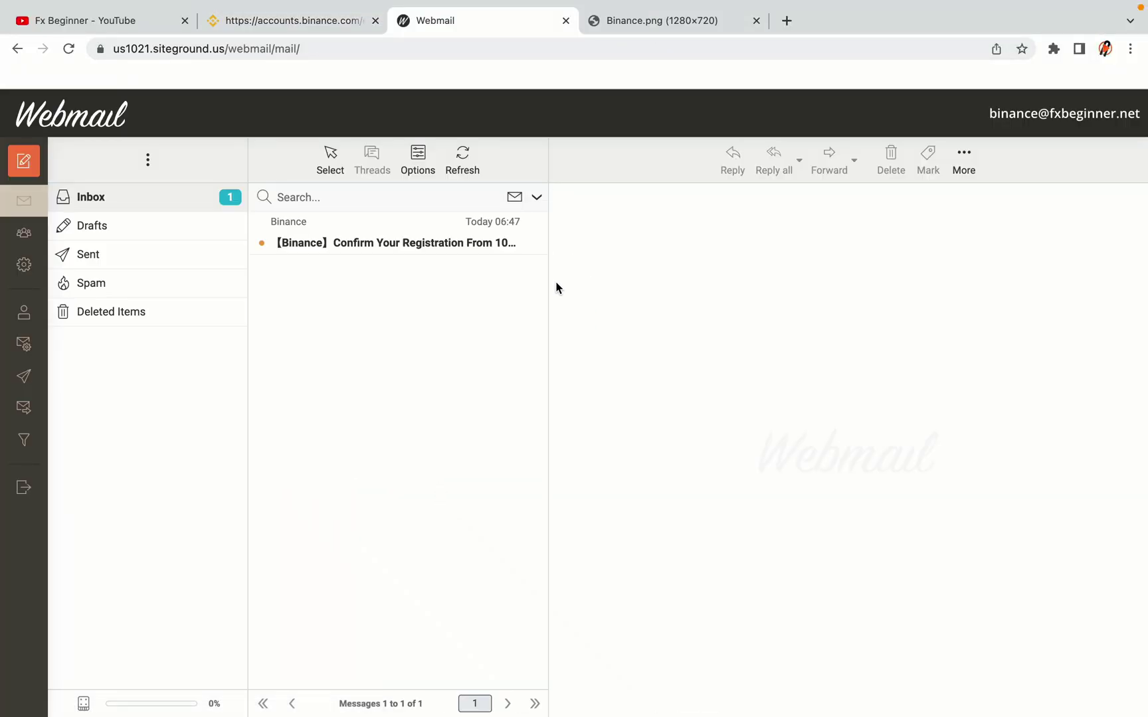
mouse_move(394, 235)
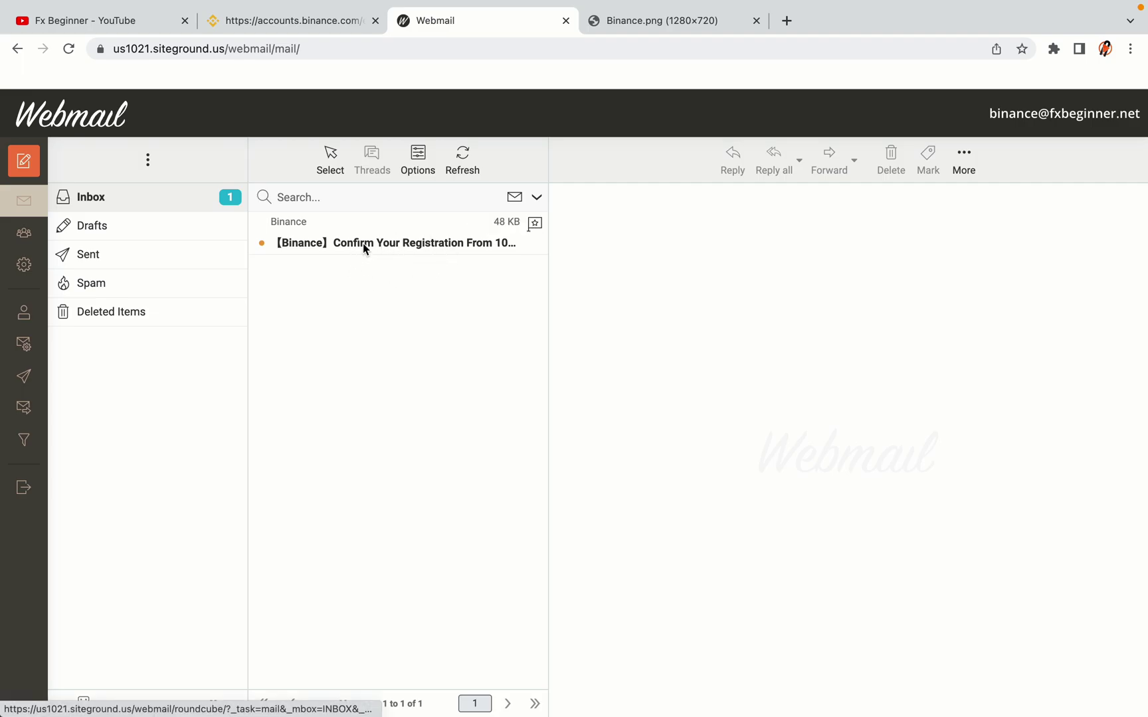
click(397, 240)
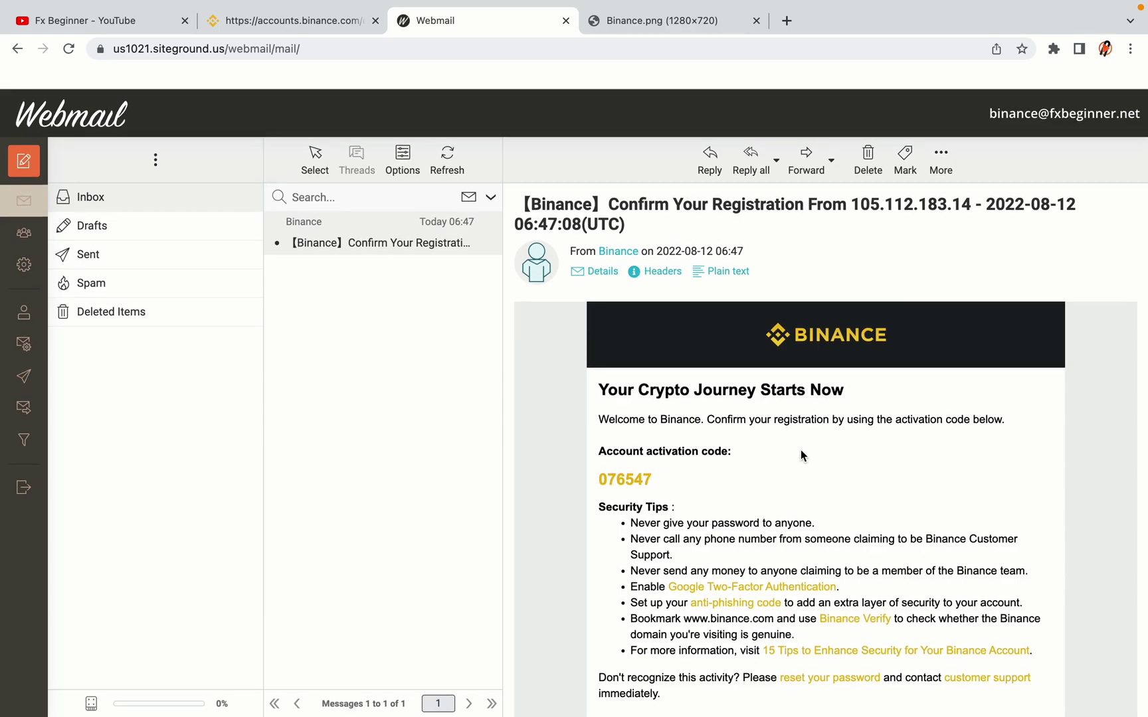
scroll(860, 383, down, 3)
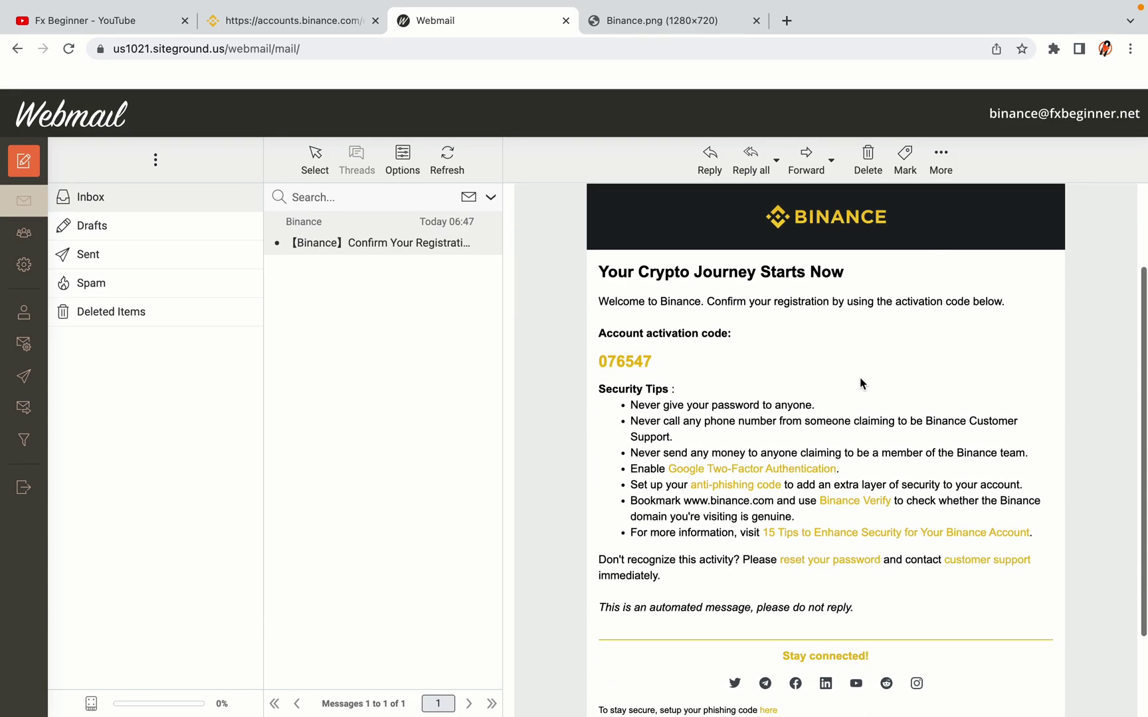
scroll(861, 383, up, 1)
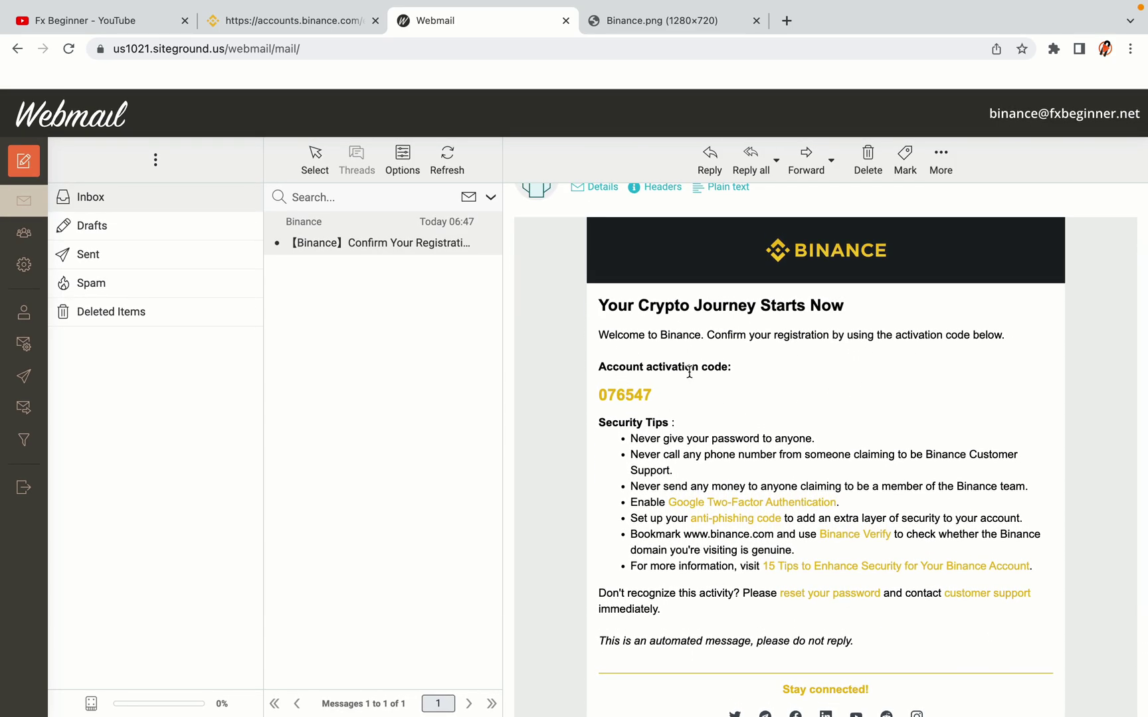
drag(597, 394, 656, 393)
click(656, 393)
drag(600, 394, 646, 395)
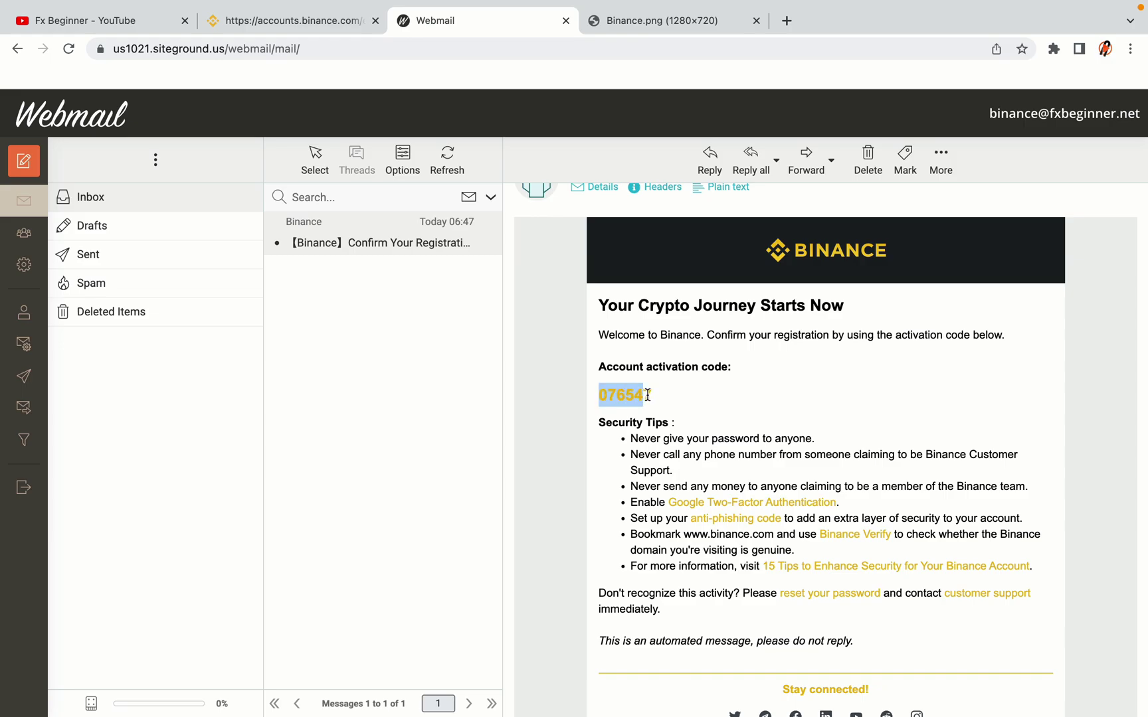
right_click(650, 395)
click(660, 429)
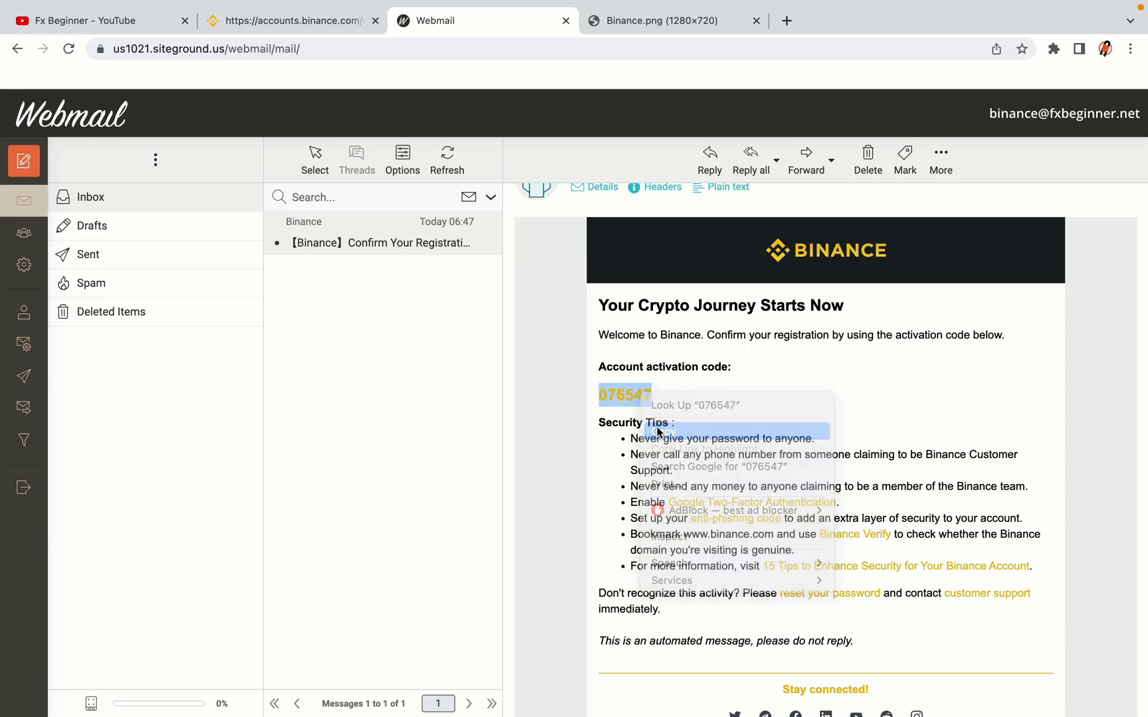
click(299, 22)
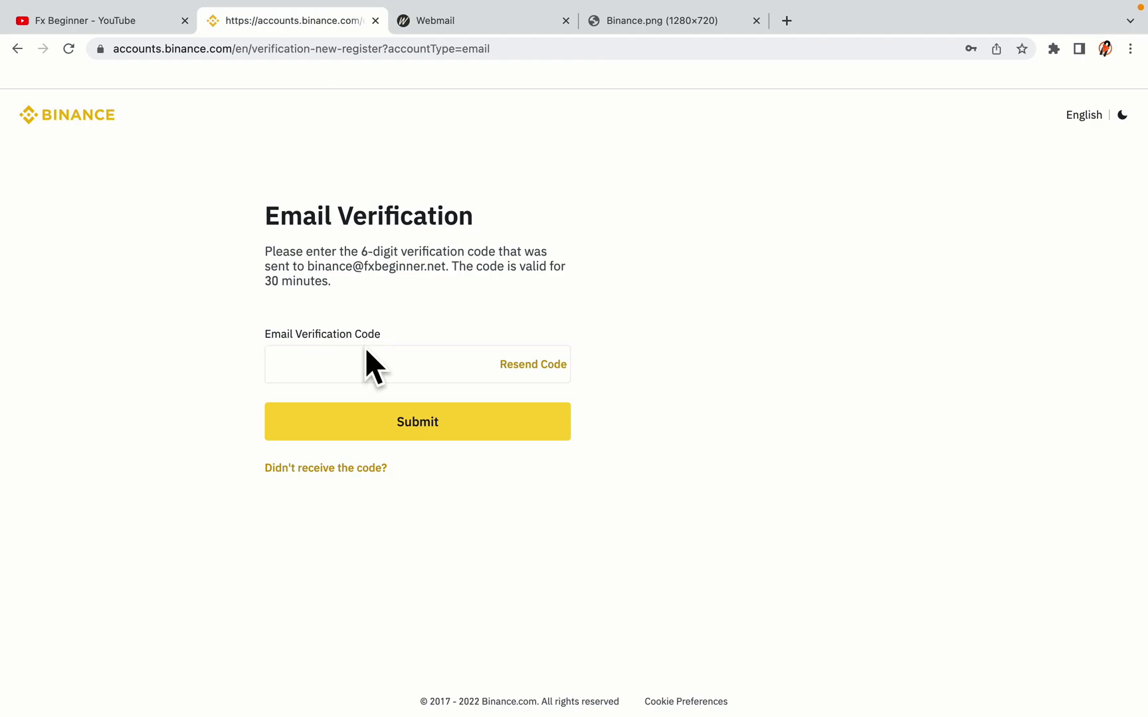
click(348, 361)
key(ctrl+v)
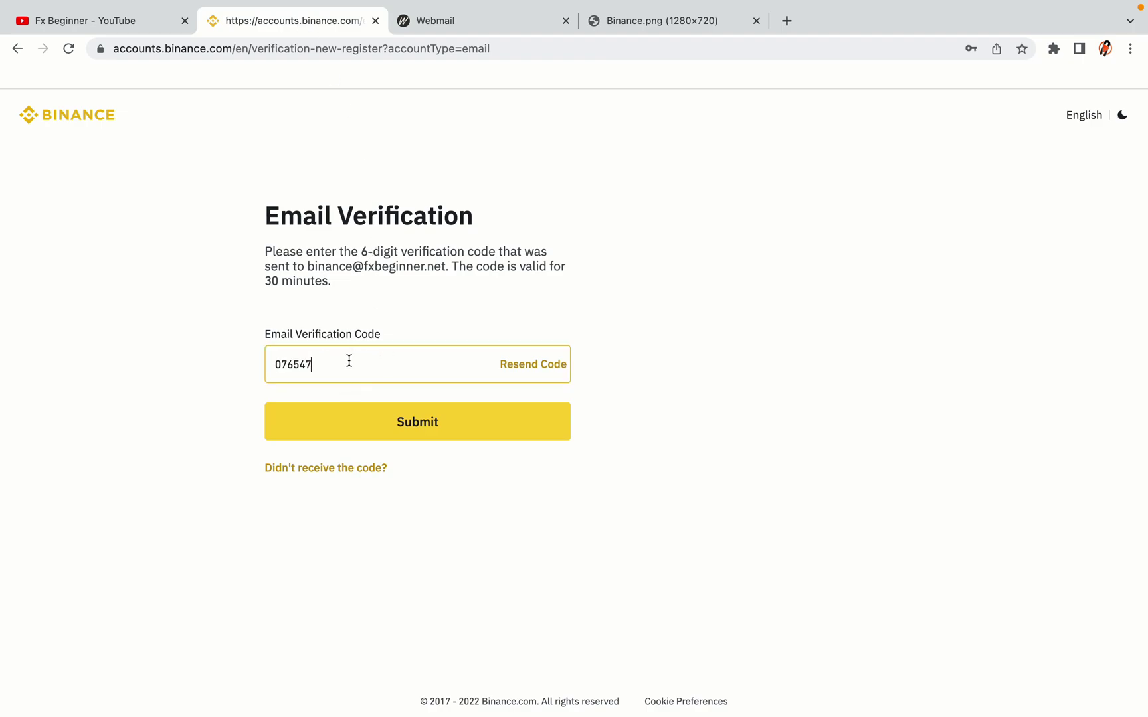
click(203, 344)
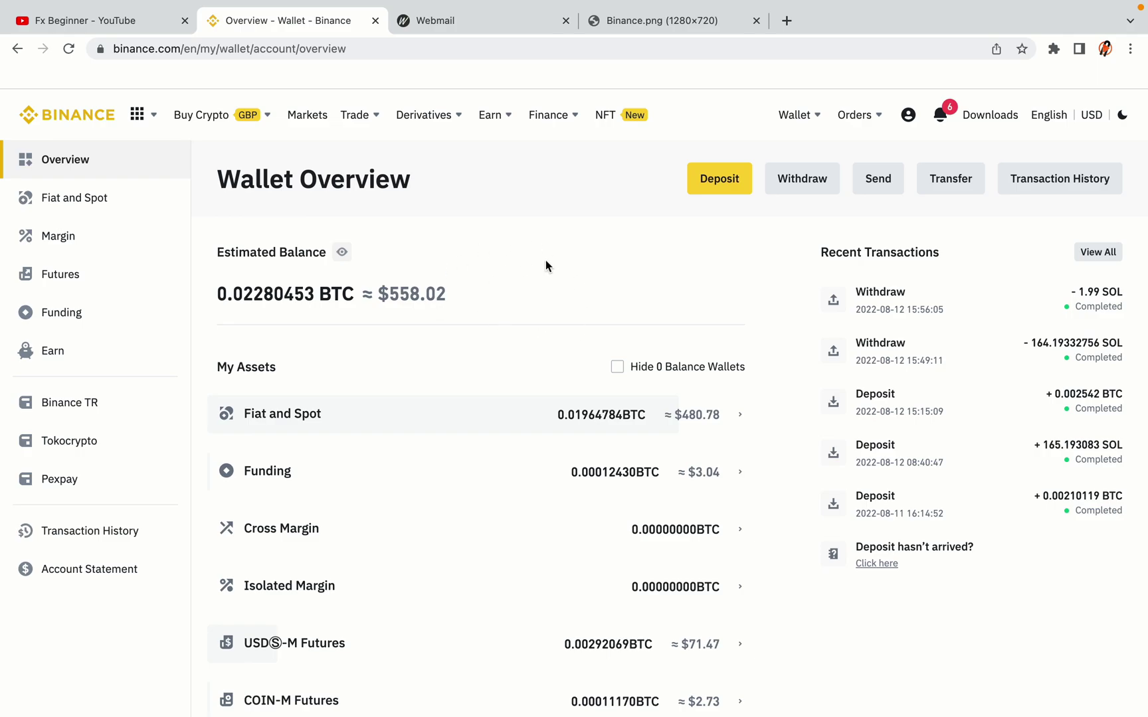
scroll(705, 305, down, 3)
scroll(705, 305, down, 3)
scroll(705, 305, up, 5)
scroll(707, 310, up, 1)
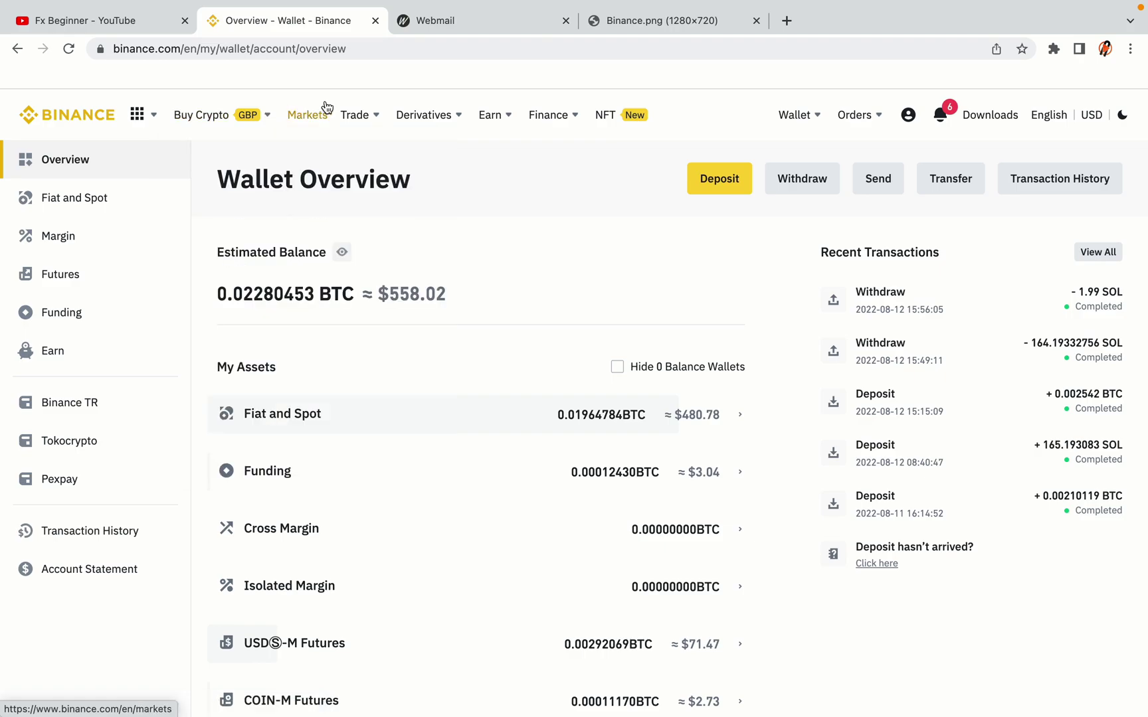
mouse_move(356, 115)
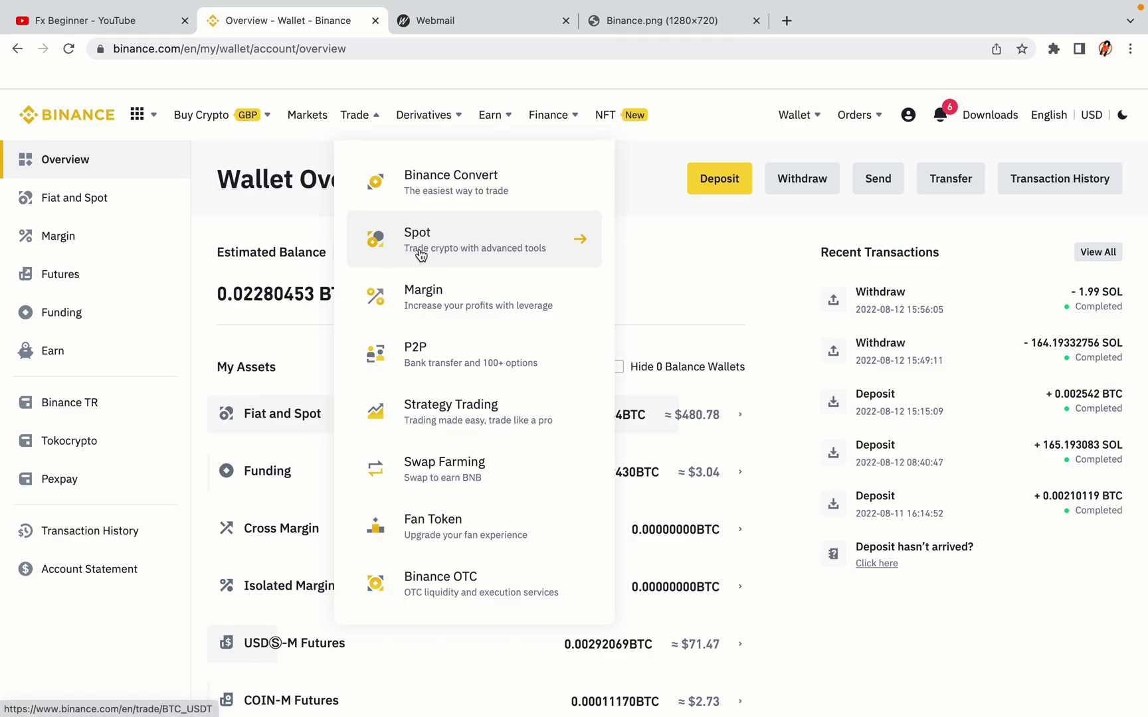
Step: Return from the Wallet Overview to the Binance homepage via the top-left logo
click(75, 110)
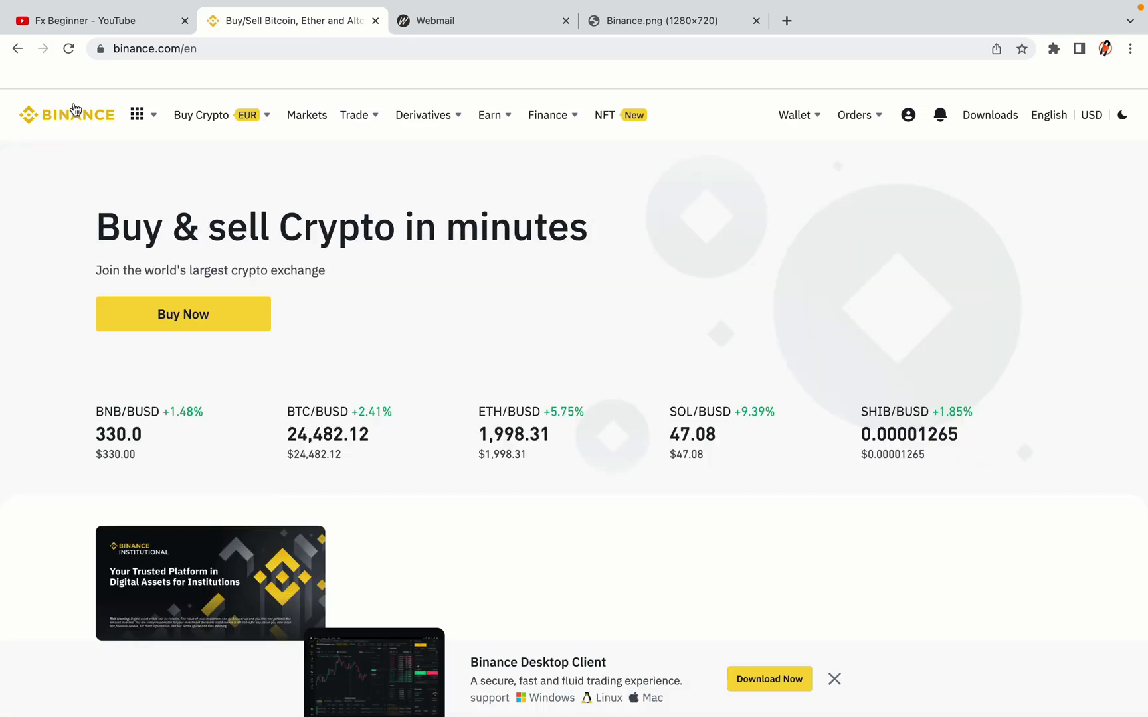